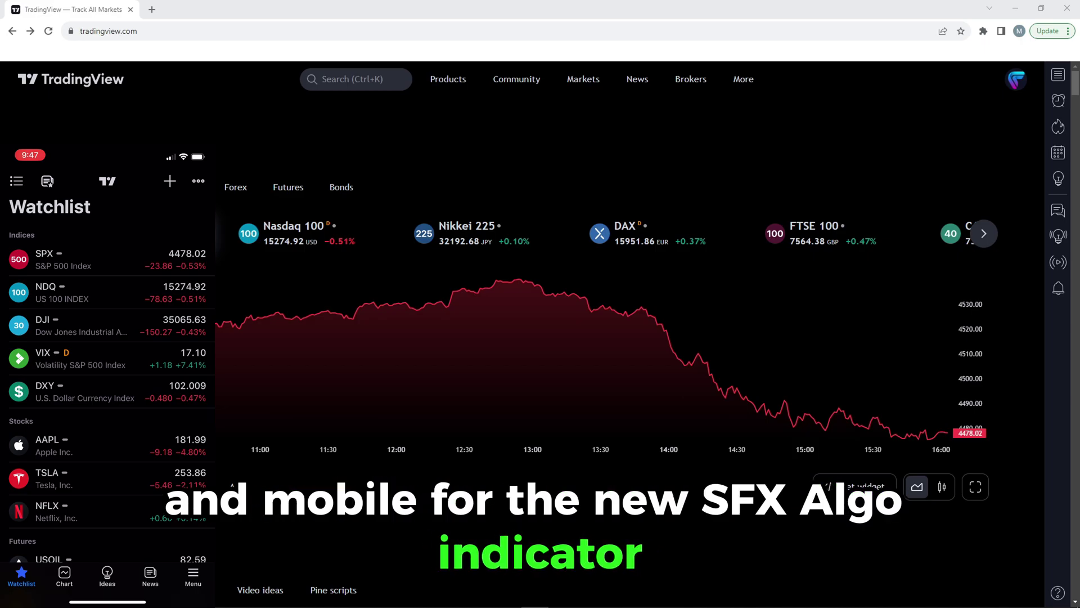
Open the Products menu from the TradingView home page
click(448, 79)
Open Supercharts on the ES1! 1h SFX Algo chart and pan across the price action
click(445, 119)
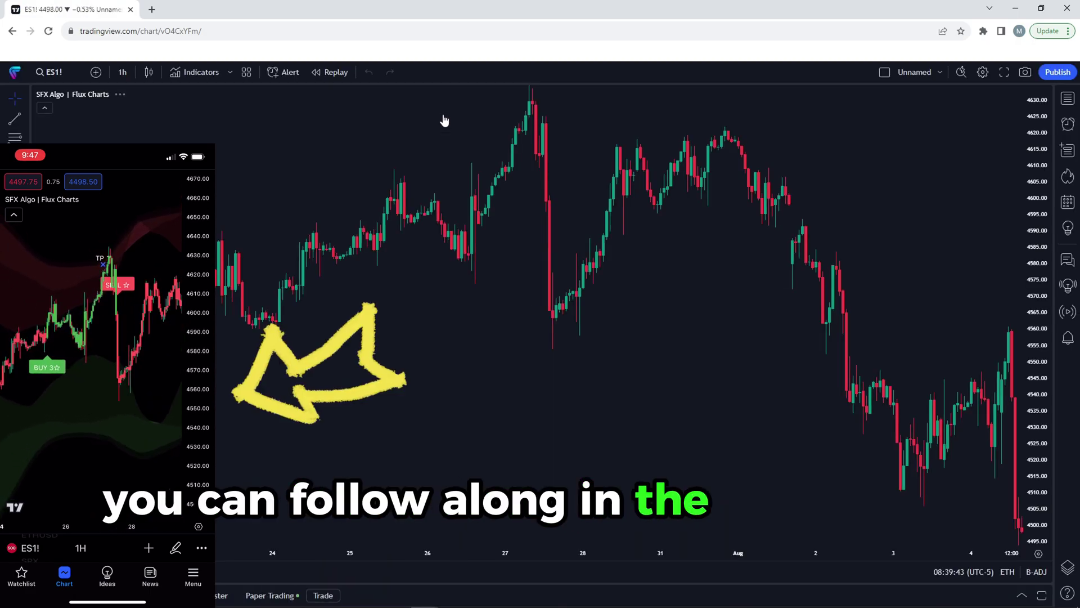
mouse_move(441, 114)
mouse_down()
mouse_move(367, 131)
mouse_move(412, 124)
mouse_up()
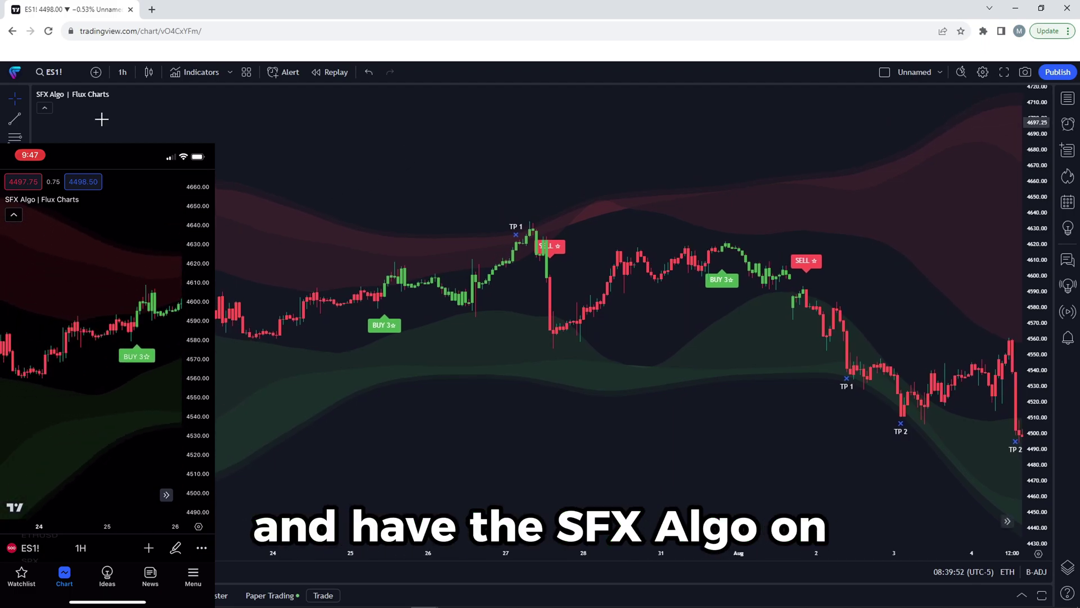
Turn on SFX Algo's Take Profit, Buy Alert and Sell Alert options and apply them
double_click(133, 94)
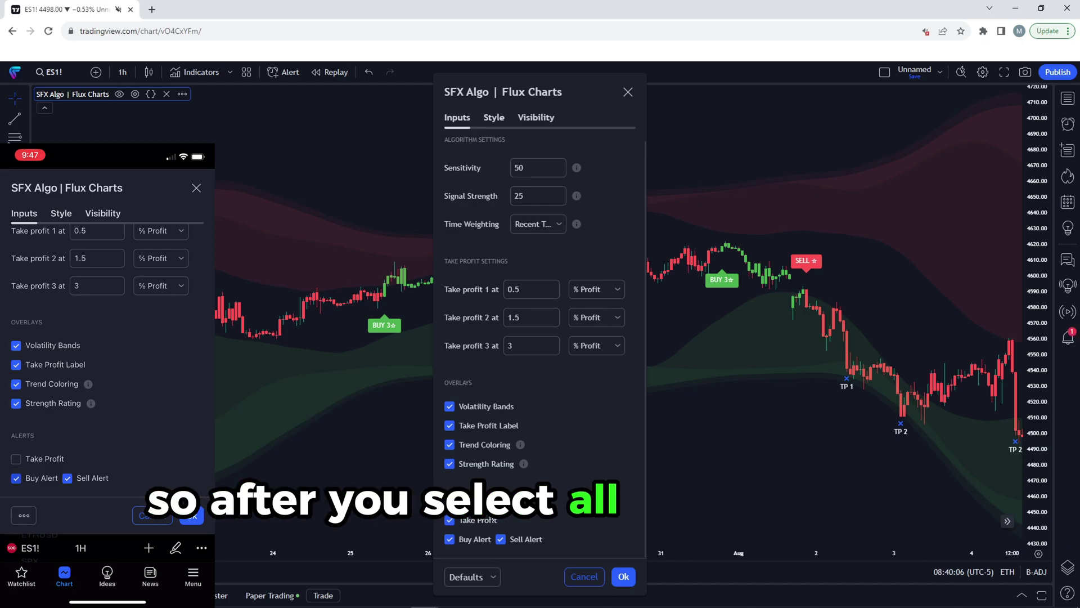
click(623, 576)
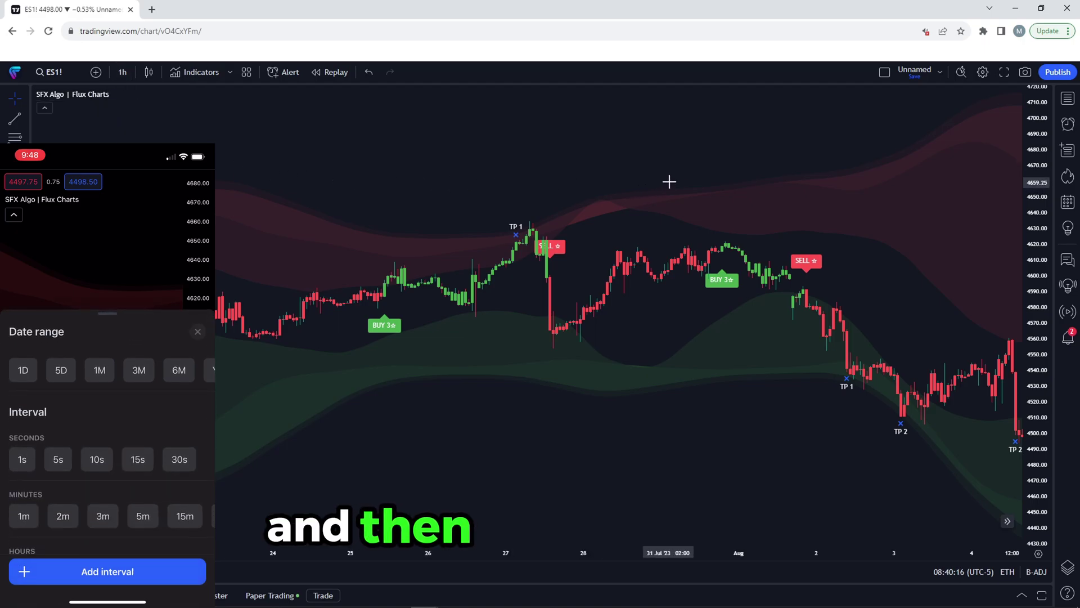
Show the Alerts panel from the right toolbar, which has no alerts yet
click(1067, 124)
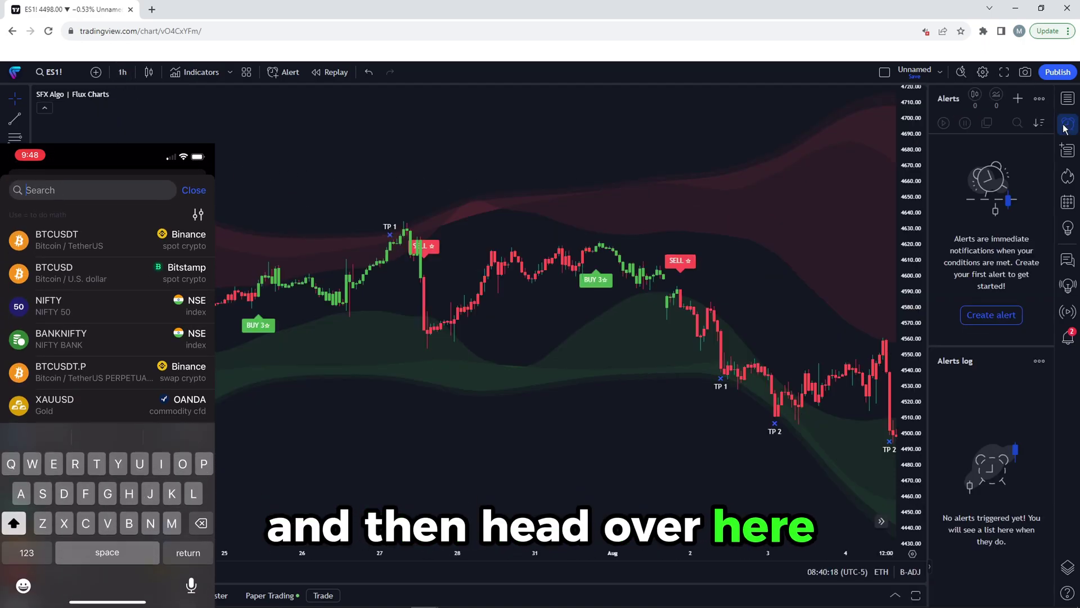
Create an ES1! 1h alert on 'SFX Algo | Flux Charts' triggered by any alert() function call
click(991, 315)
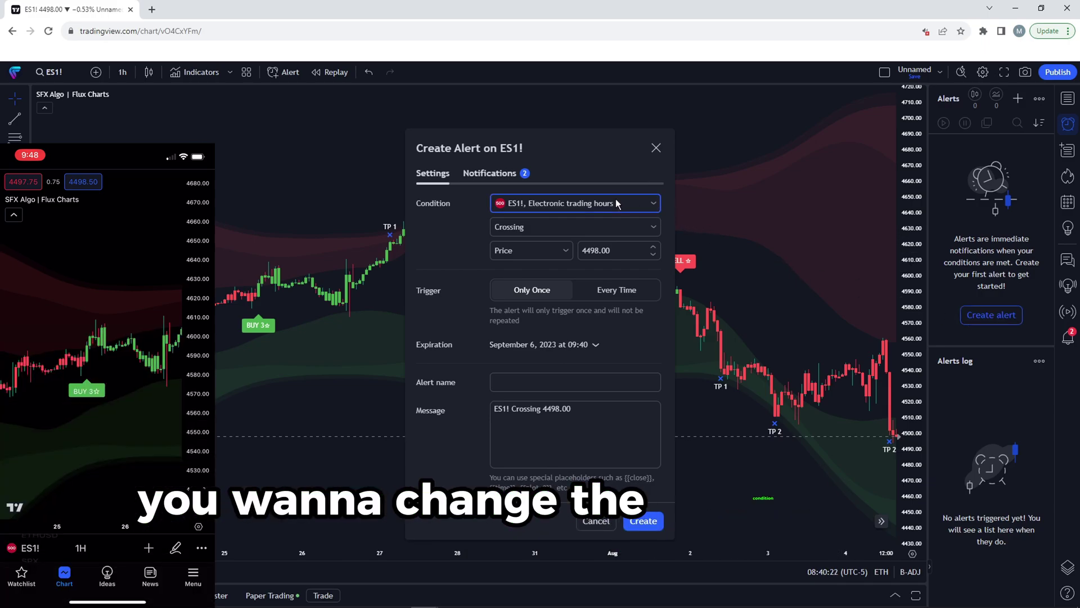
click(615, 203)
click(596, 244)
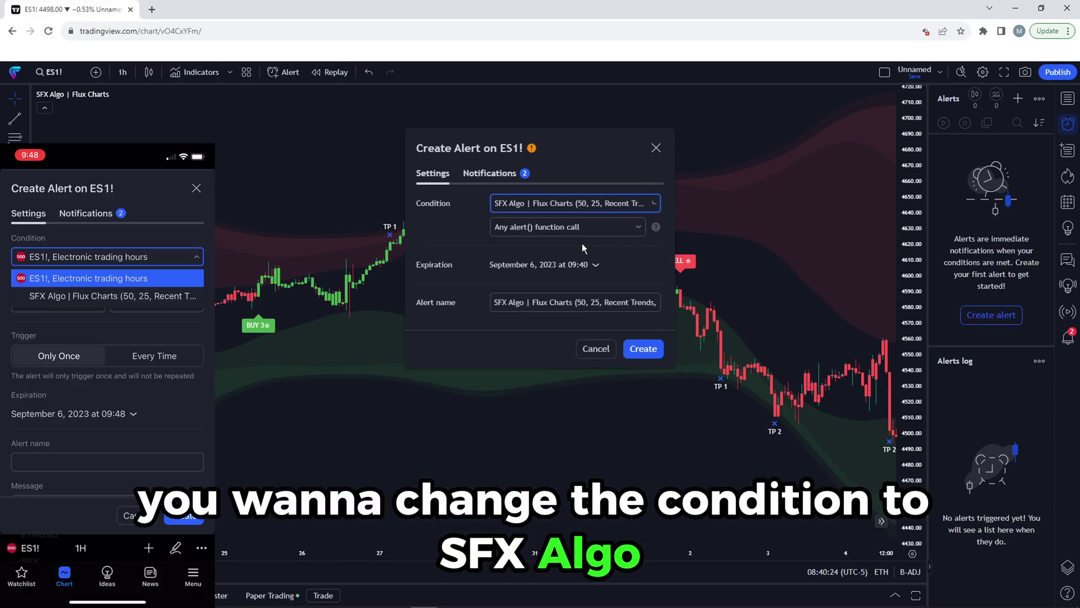
click(526, 227)
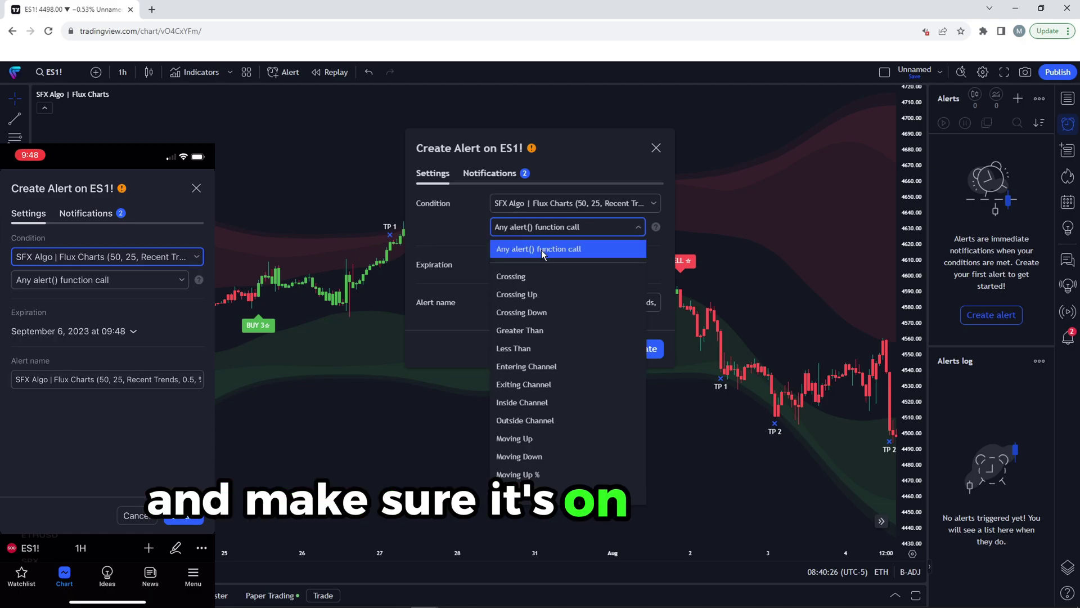
click(458, 227)
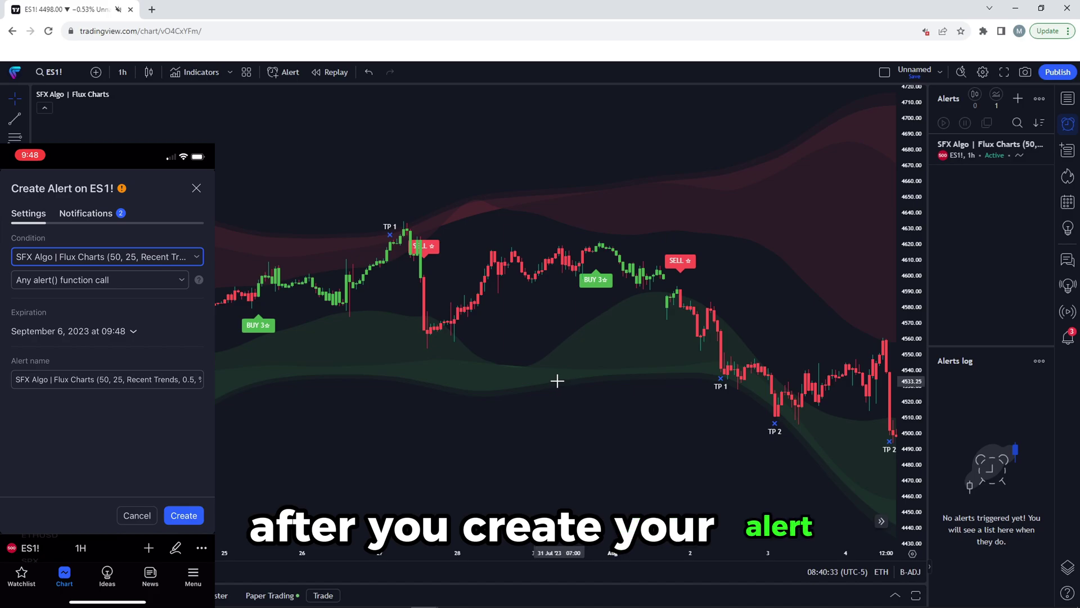
click(136, 94)
scroll(516, 476, down, 1)
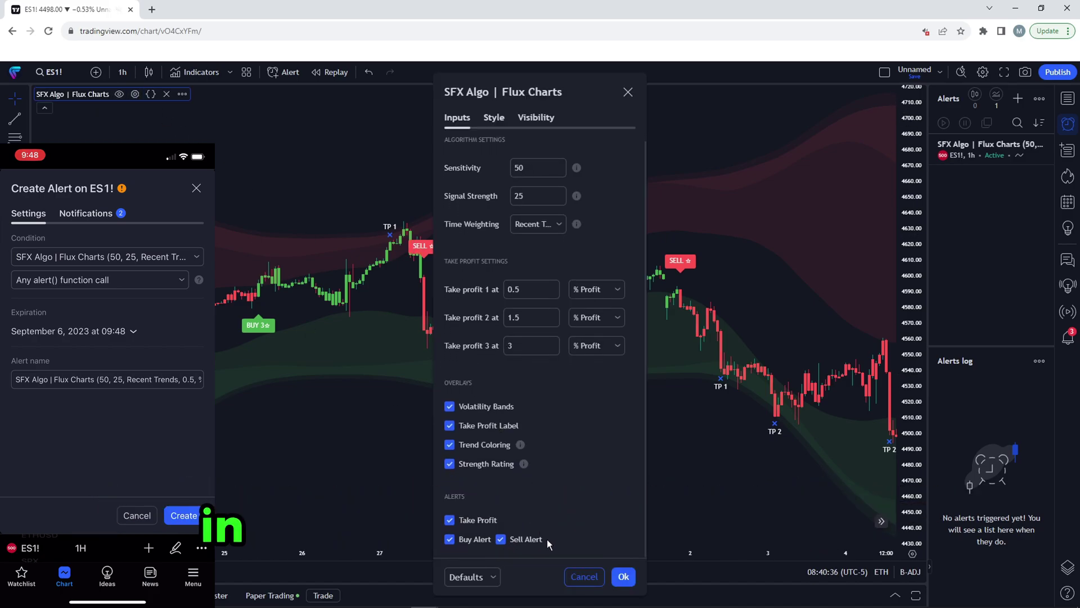
key(Escape)
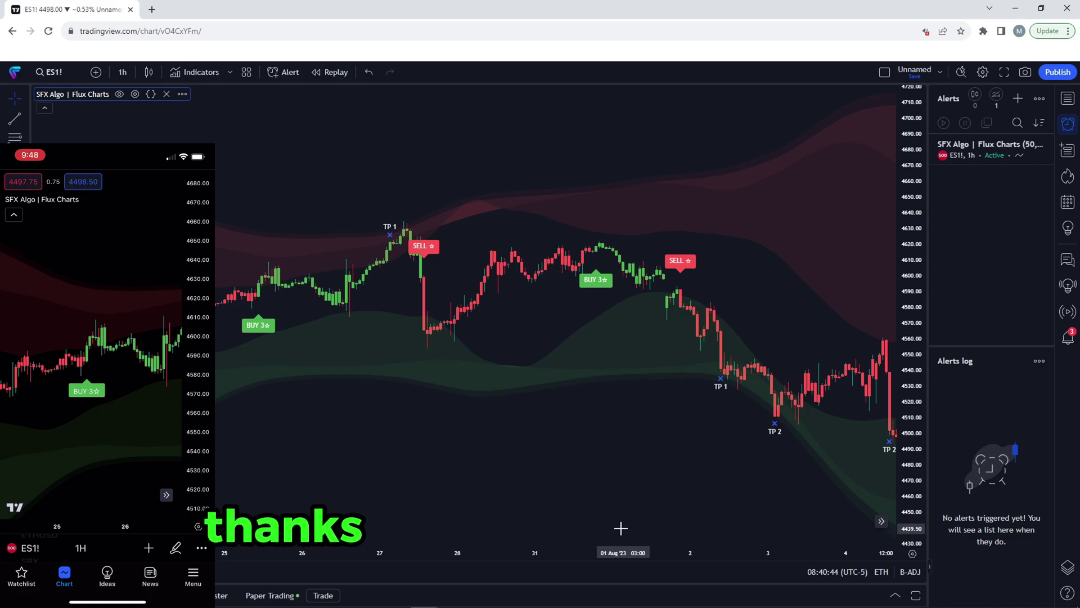